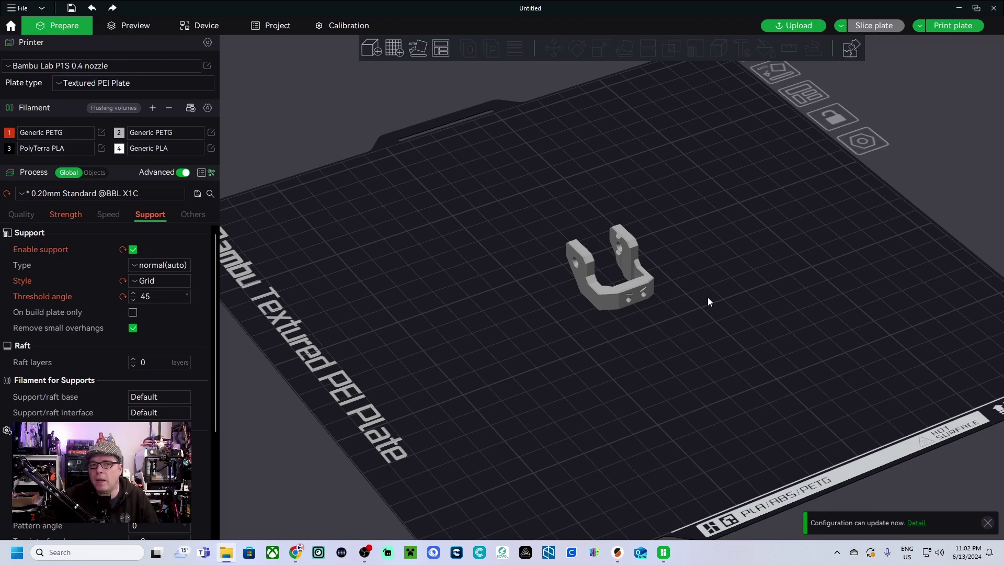
# Step: Check the printer's AMS slots on the Device page and view a Generic PETG slot's details
pyautogui.click(222, 25)
pyautogui.click(803, 297)
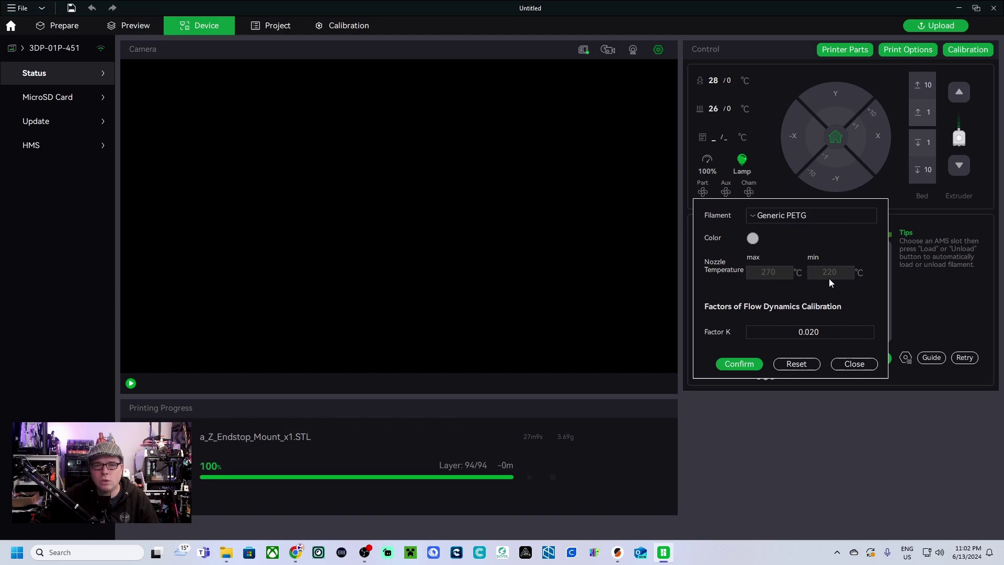
pyautogui.click(855, 364)
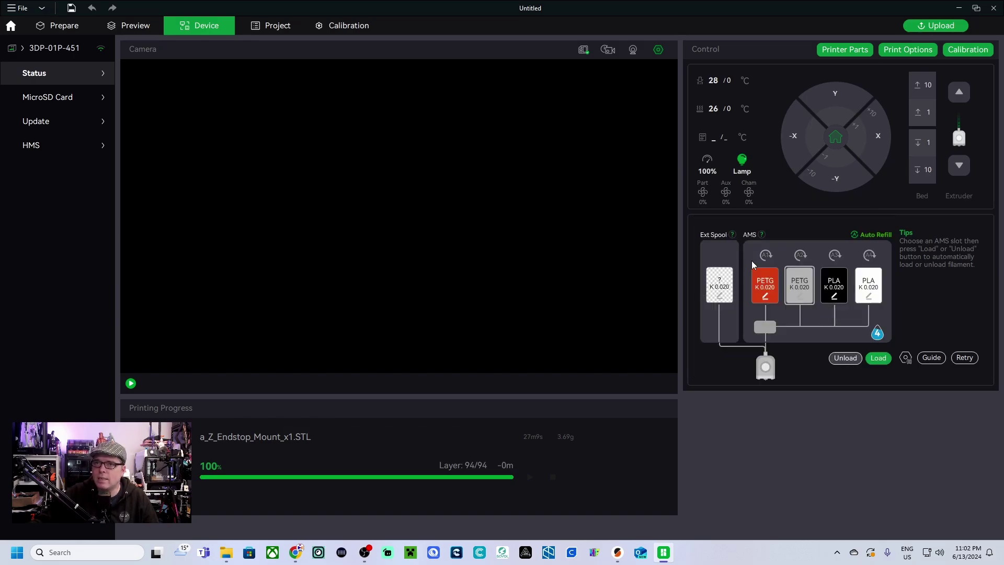
# Step: Back on Prepare, resync the filament list from the AMS: Generic PETG ×2, PolyTerra PLA, Generic PLA
pyautogui.click(58, 26)
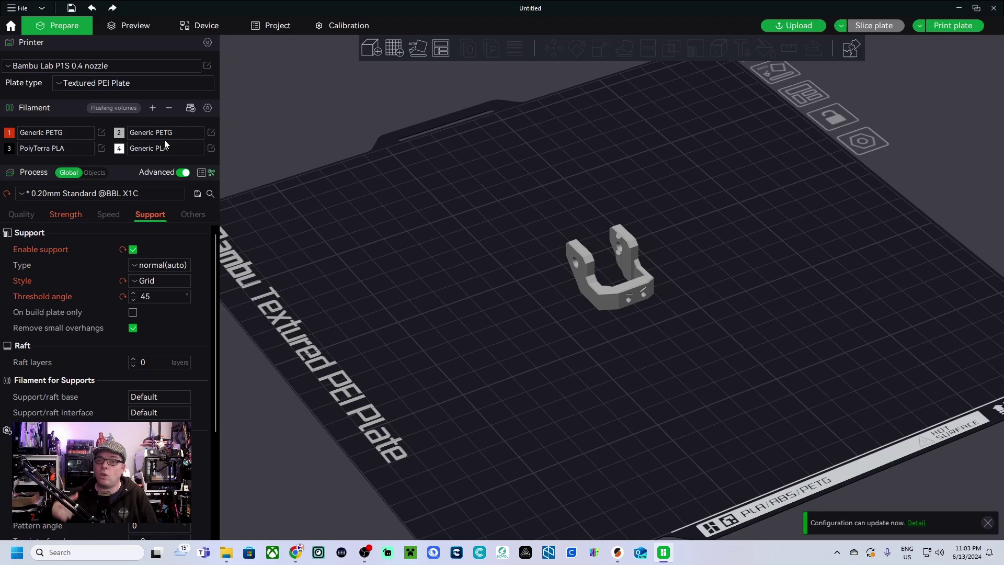
pyautogui.click(190, 109)
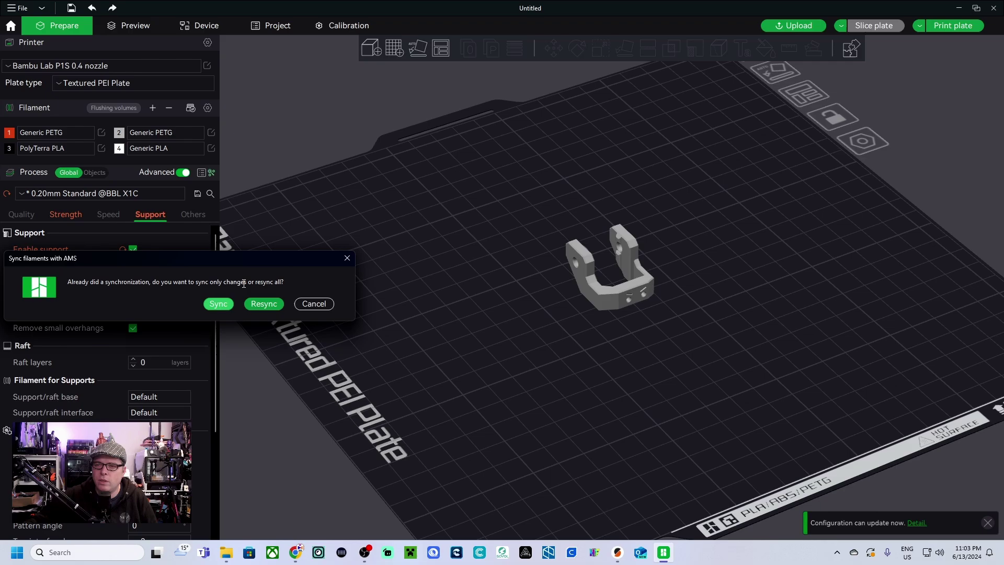
pyautogui.click(264, 304)
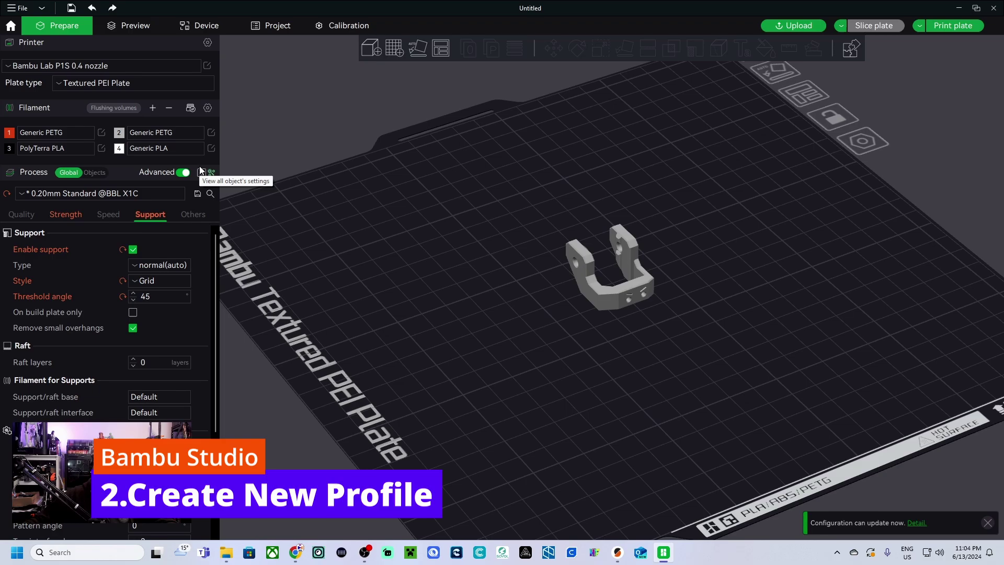
# Step: Save filament 2's Generic PETG preset as a new user preset named 'Prusament PETG'
pyautogui.click(212, 137)
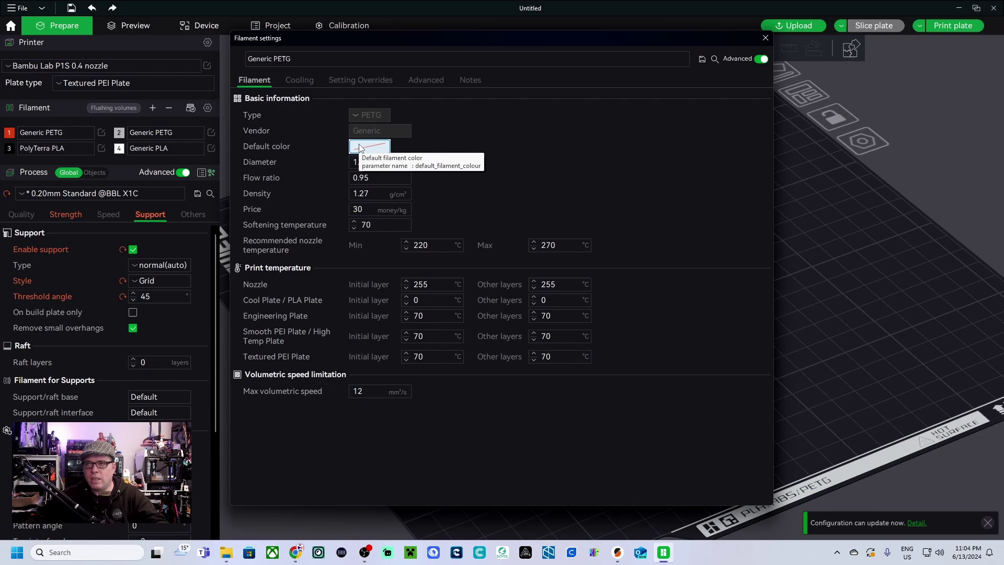
pyautogui.click(703, 60)
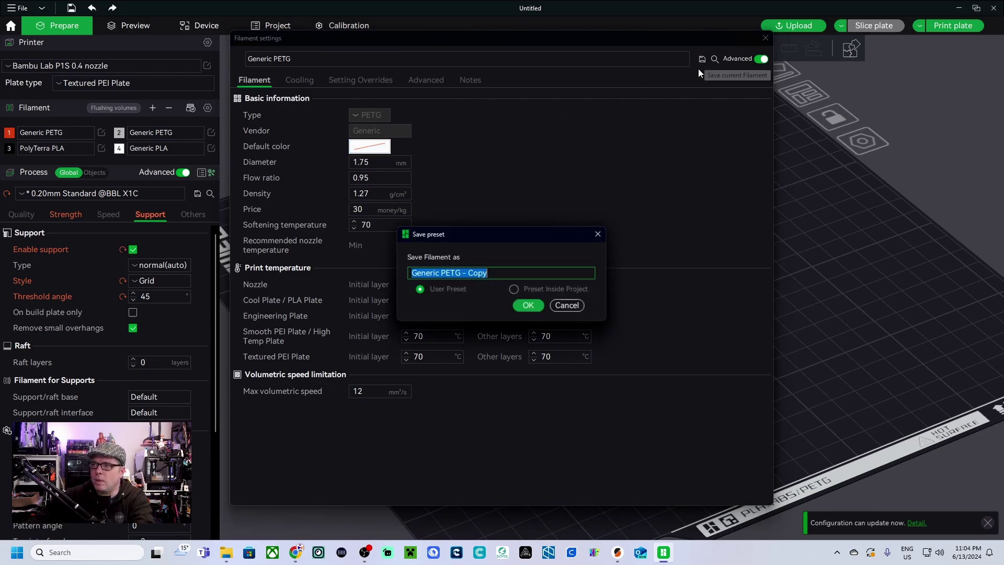
pyautogui.click(442, 272)
pyautogui.moveTo(442, 272); pyautogui.dragTo(412, 272)
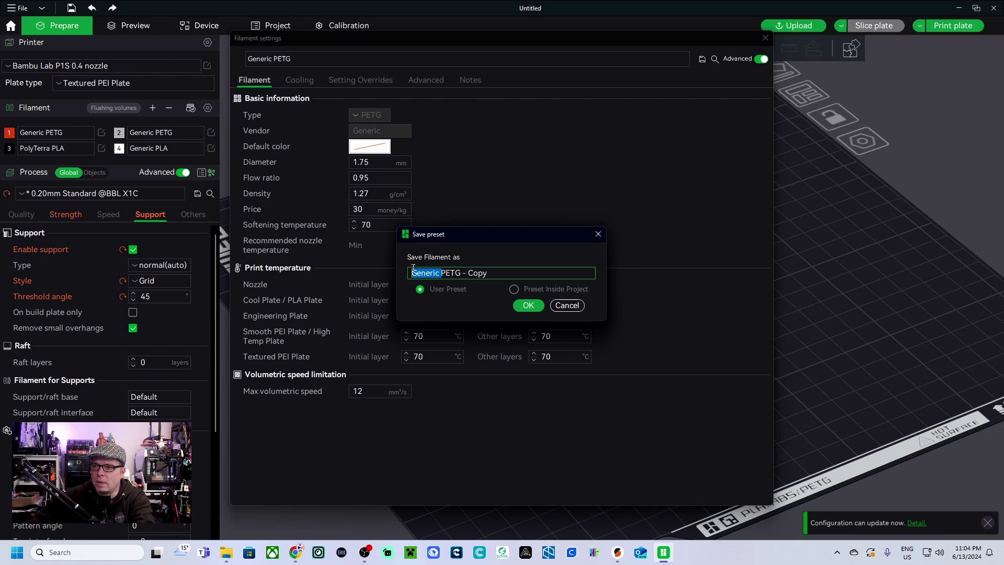
pyautogui.write('Prusam')
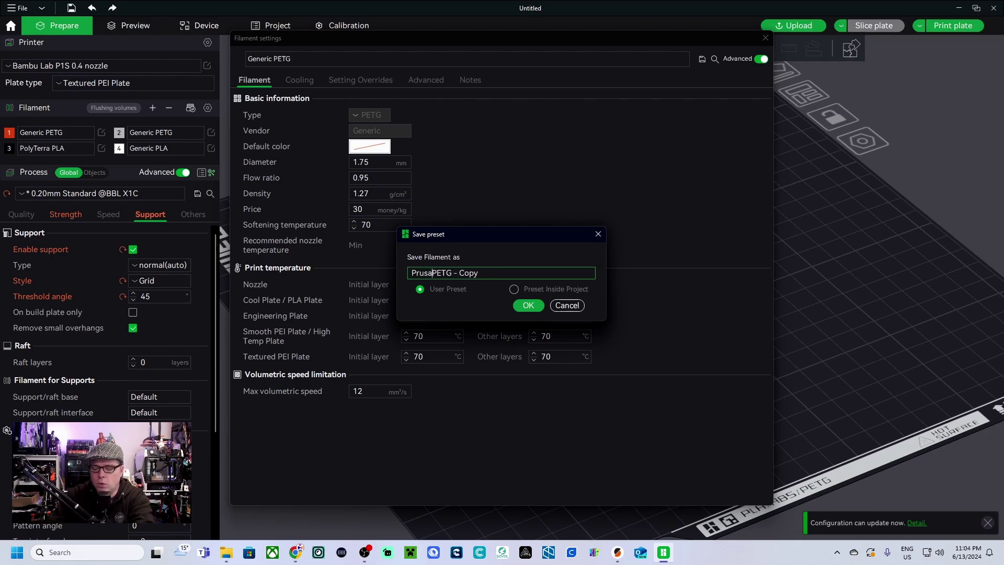
pyautogui.write('ent')
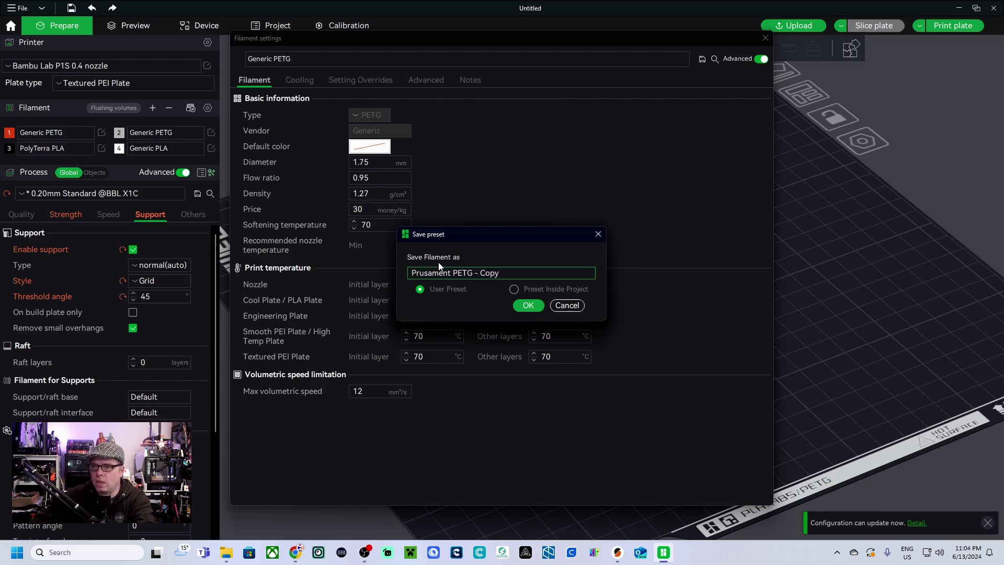
pyautogui.moveTo(472, 274); pyautogui.dragTo(535, 268)
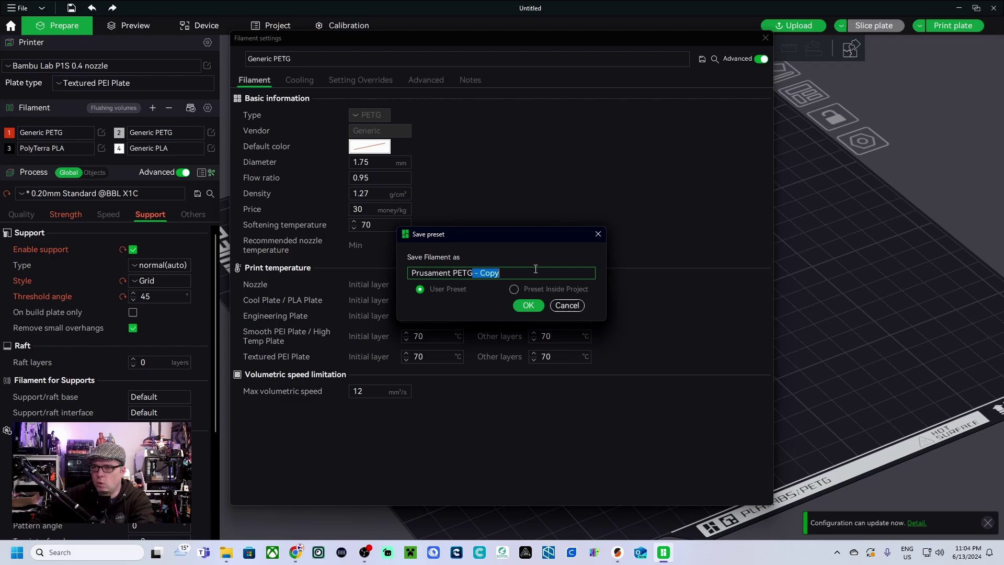
pyautogui.press('BackSpace')
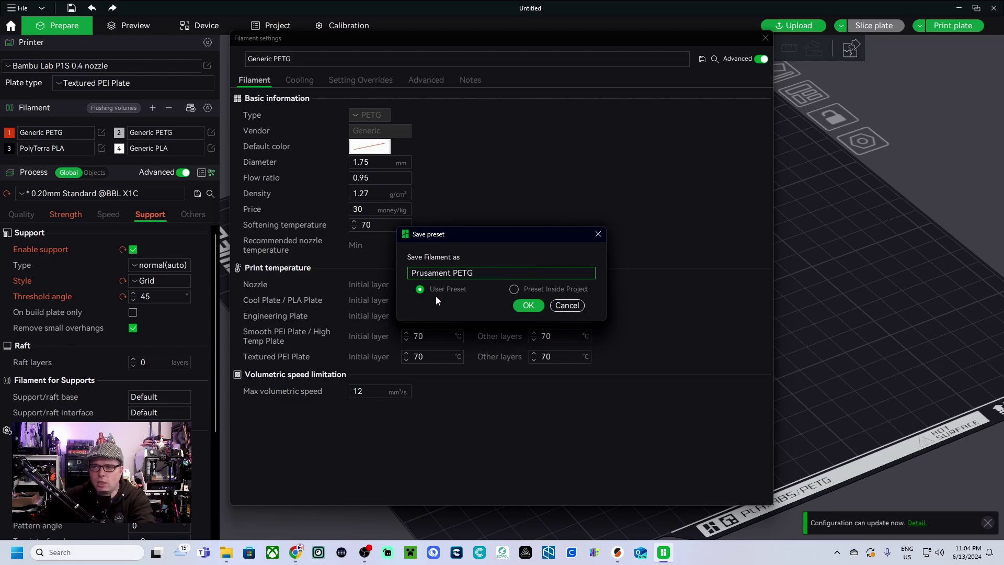
pyautogui.click(529, 305)
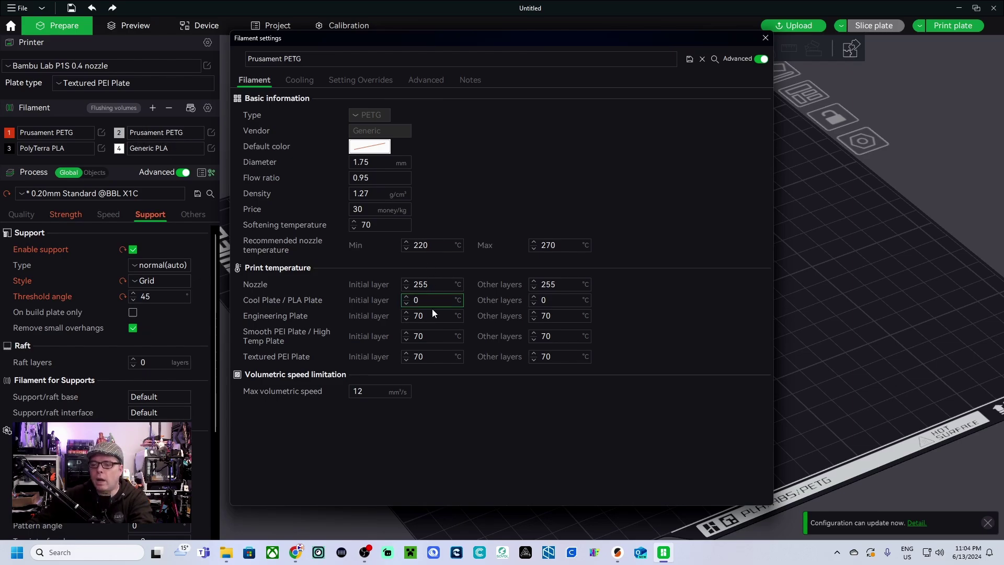
pyautogui.click(617, 552)
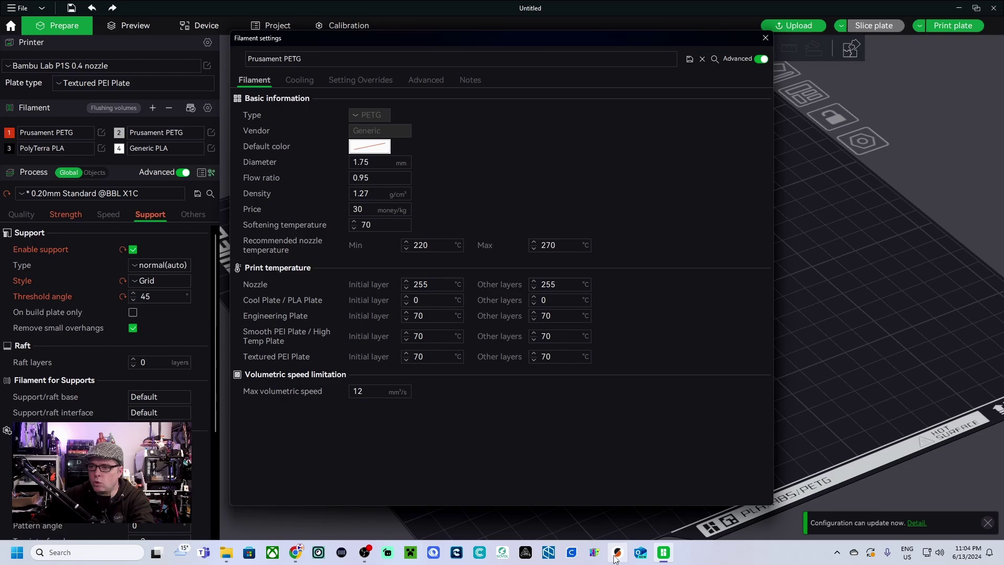
# Step: Review the Prusament PETG filament values in PrusaSlicer's Plater and Filament Settings
pyautogui.click(26, 30)
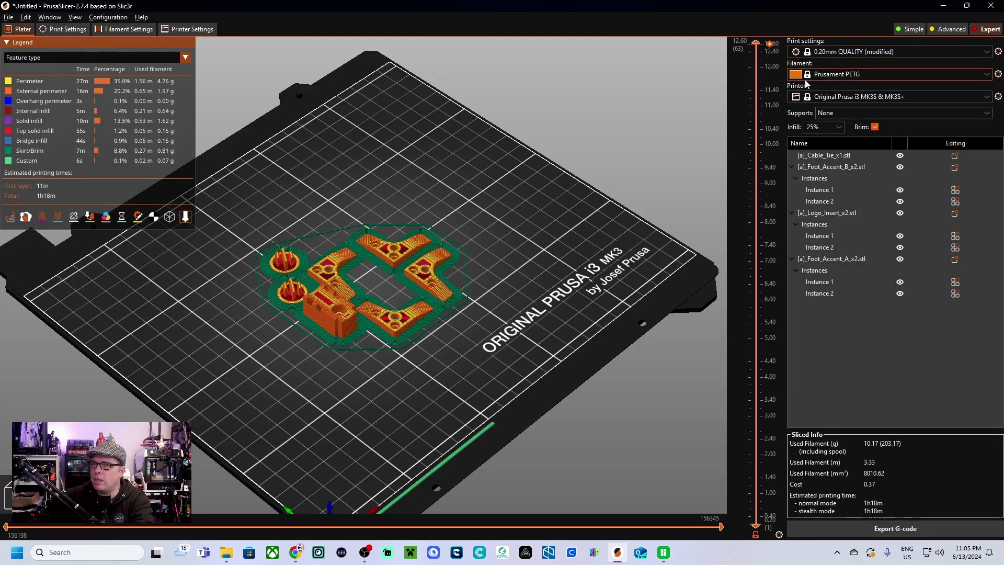
pyautogui.click(124, 29)
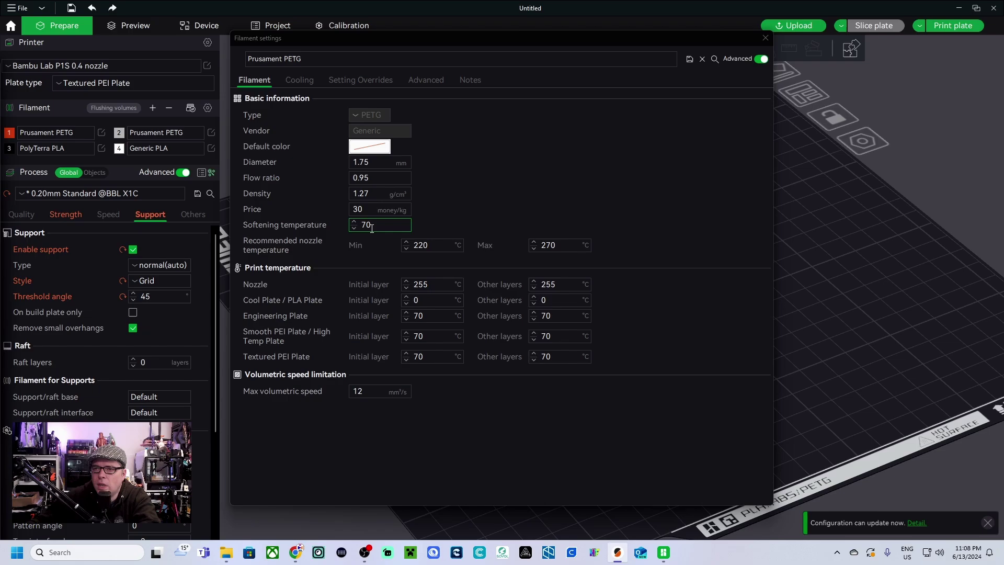
# Step: Set the Prusament PETG recommended nozzle temperature to Min 240 °C and Max 260 °C
pyautogui.moveTo(369, 225)
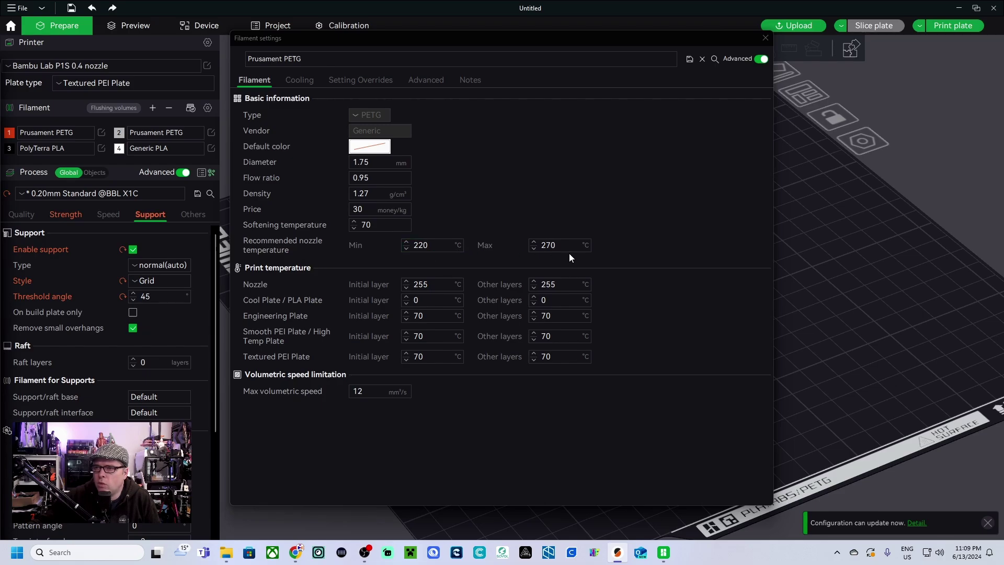
pyautogui.click(549, 251)
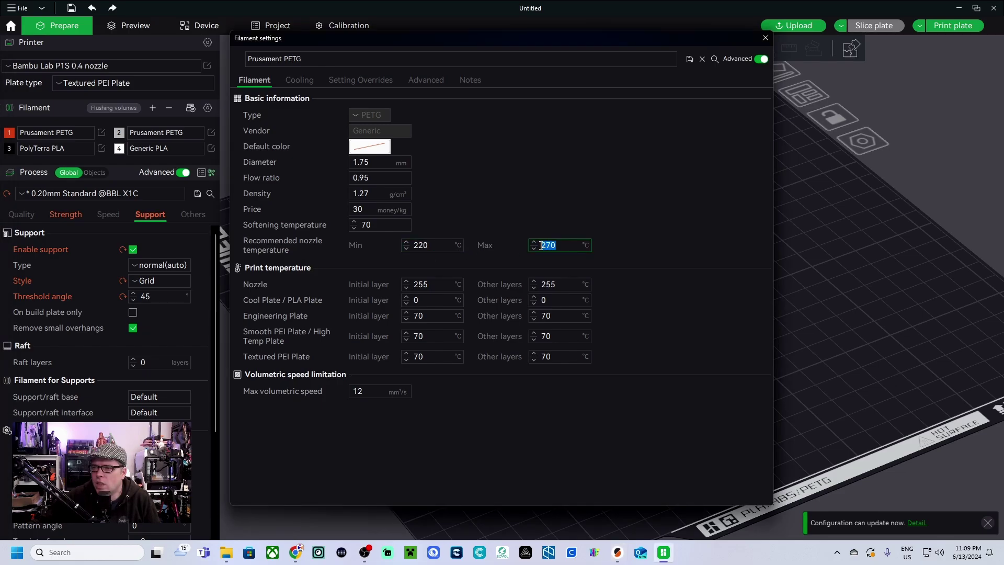
pyautogui.write('260')
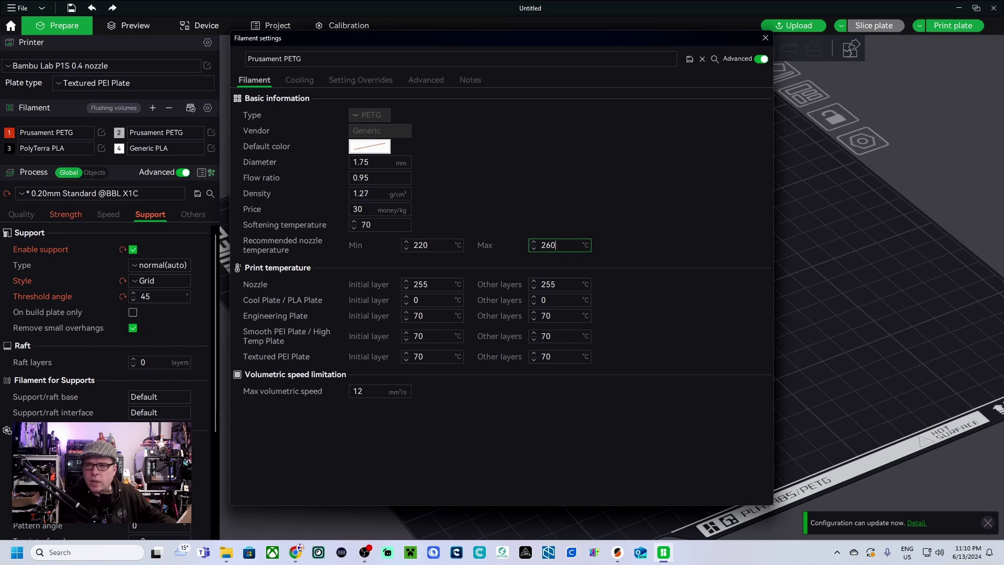
pyautogui.click(424, 244)
pyautogui.doubleClick(421, 245)
pyautogui.write('2')
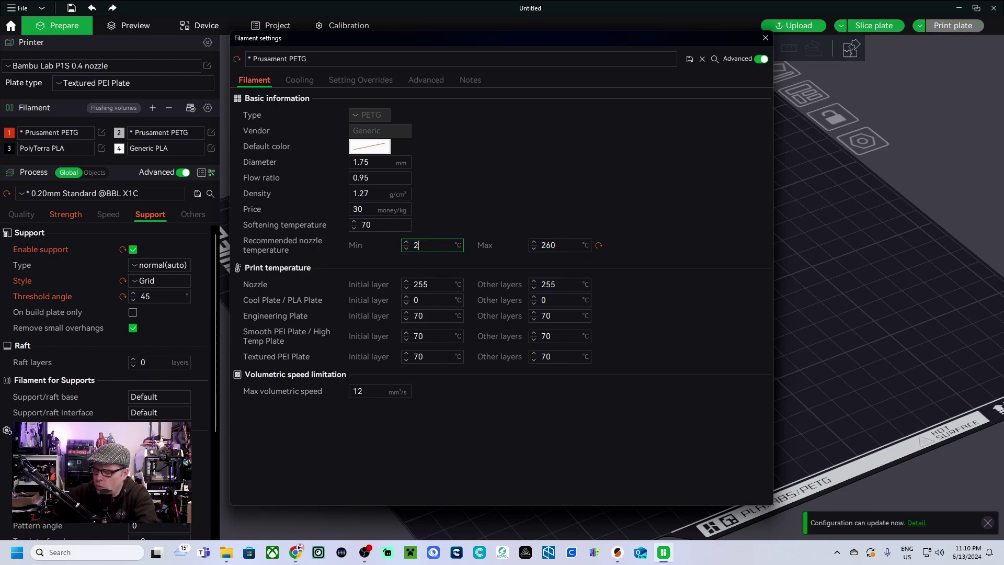
pyautogui.write('40')
pyautogui.click(554, 244)
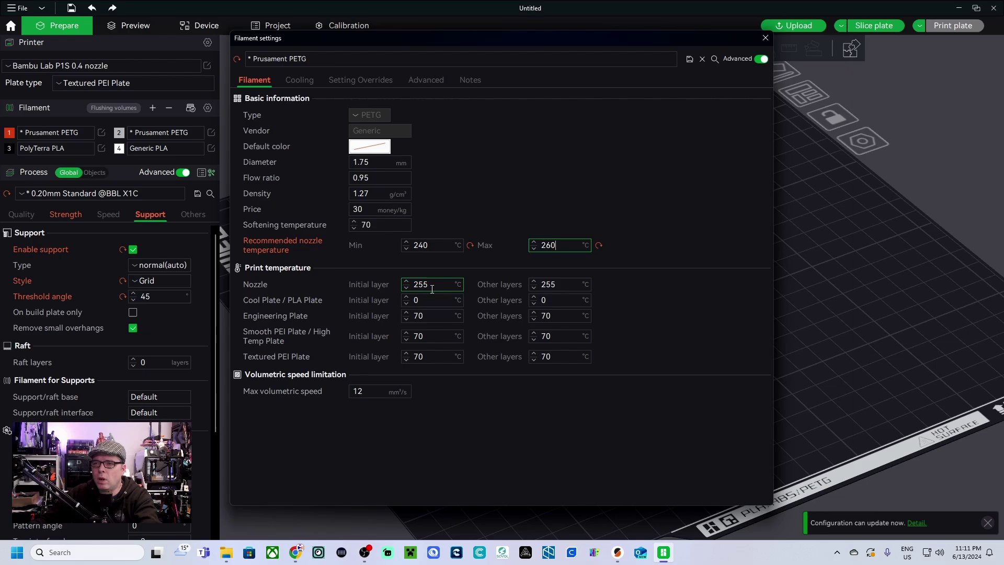
# Step: Set the nozzle temperature to 240 °C for the initial layer and 250 °C for other layers
pyautogui.moveTo(418, 284); pyautogui.dragTo(428, 284)
pyautogui.write('40')
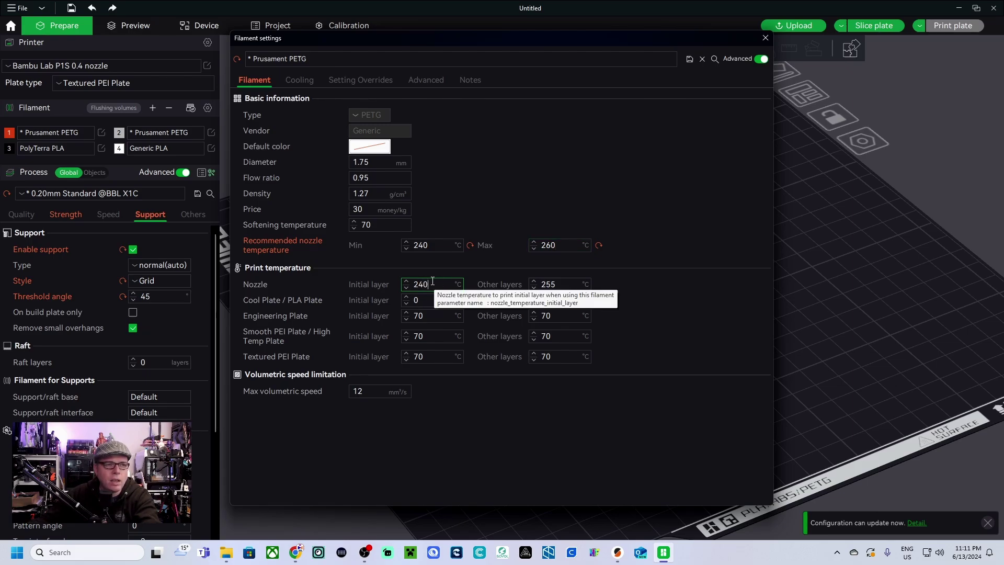
pyautogui.press('Tab')
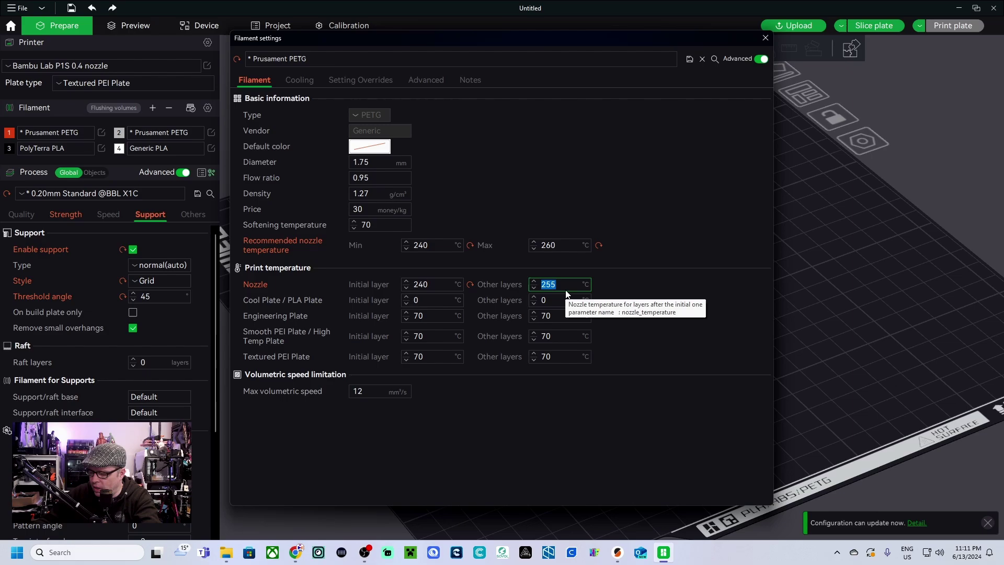
pyautogui.write('250')
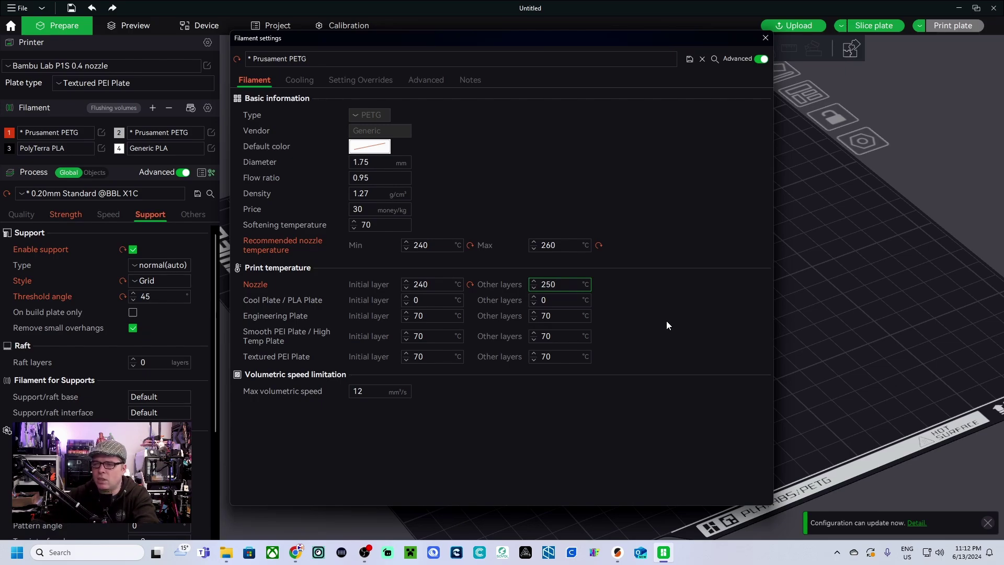
# Step: Set Engineering Plate and Smooth PEI Plate temperatures to 85 °C initial and 90 °C other layers
pyautogui.doubleClick(424, 316)
pyautogui.write('85')
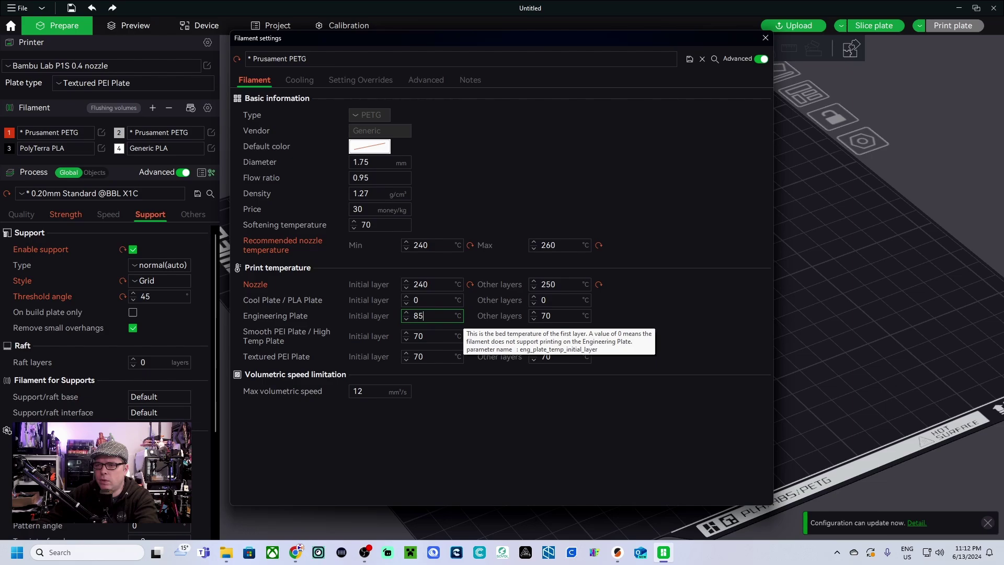
pyautogui.press('Tab')
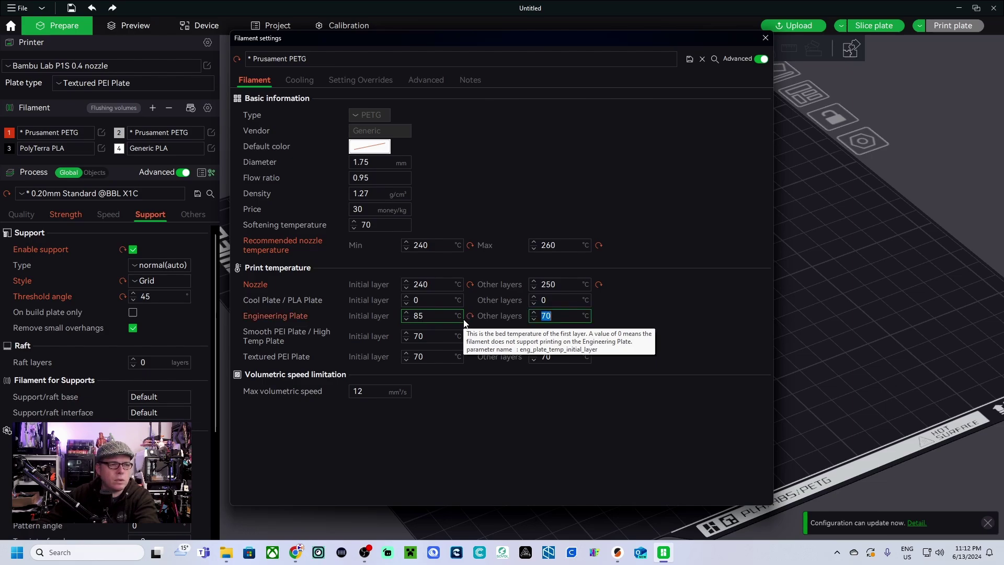
pyautogui.write('90')
pyautogui.press('Tab')
pyautogui.write('85')
pyautogui.press('Tab')
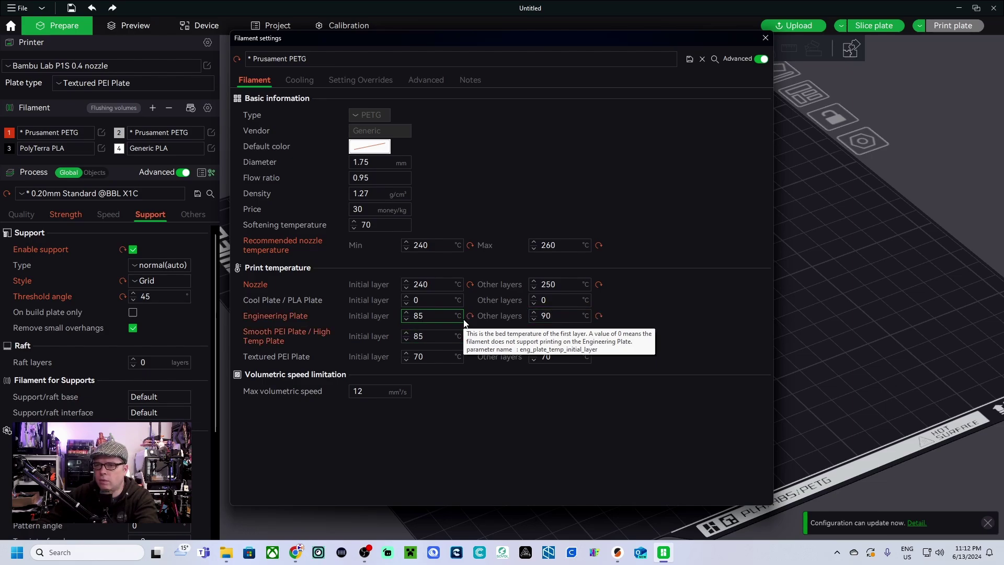
pyautogui.write('90')
pyautogui.press('Tab')
# Step: Set Textured PEI Plate temperatures to 85/90 °C and max volumetric speed to 8 mm³/s
pyautogui.write('8')
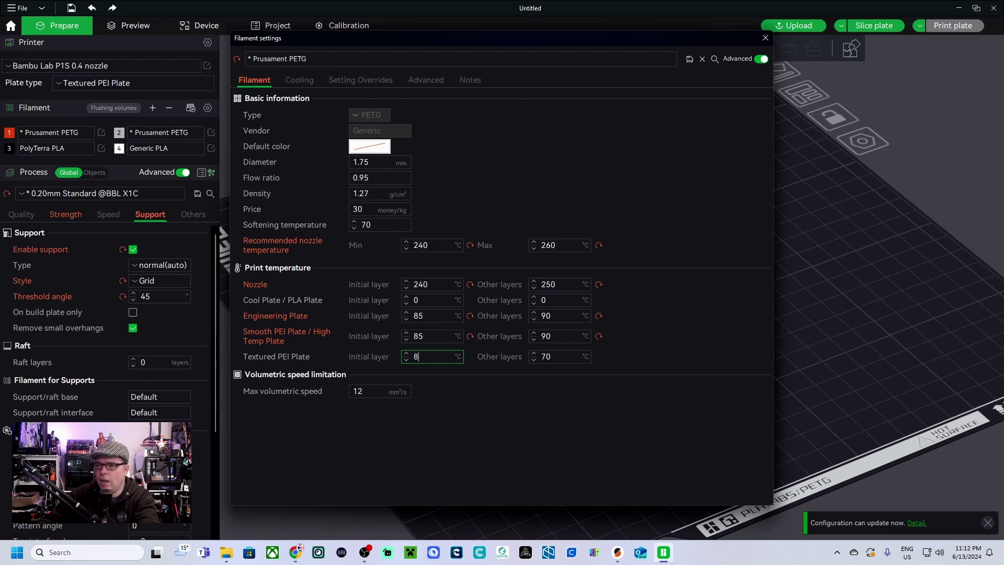
pyautogui.write('5')
pyautogui.press('Tab')
pyautogui.write('90')
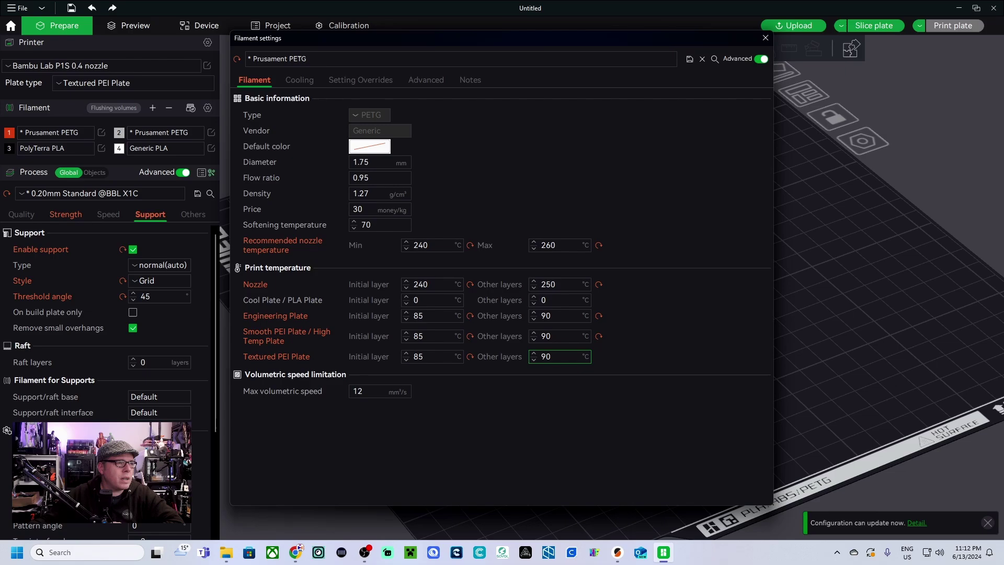
pyautogui.hotkey('alt', 'Tab')
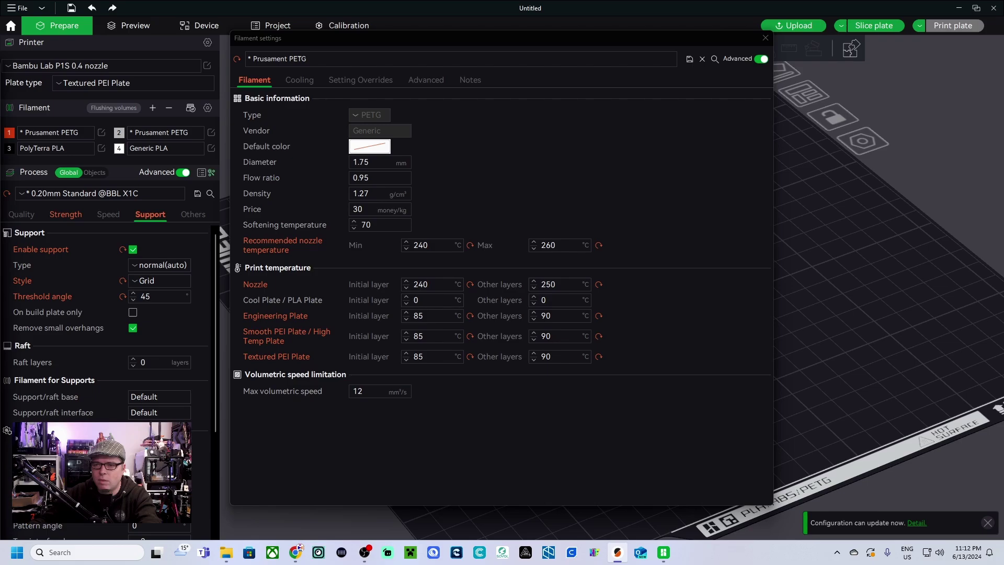
pyautogui.doubleClick(373, 393)
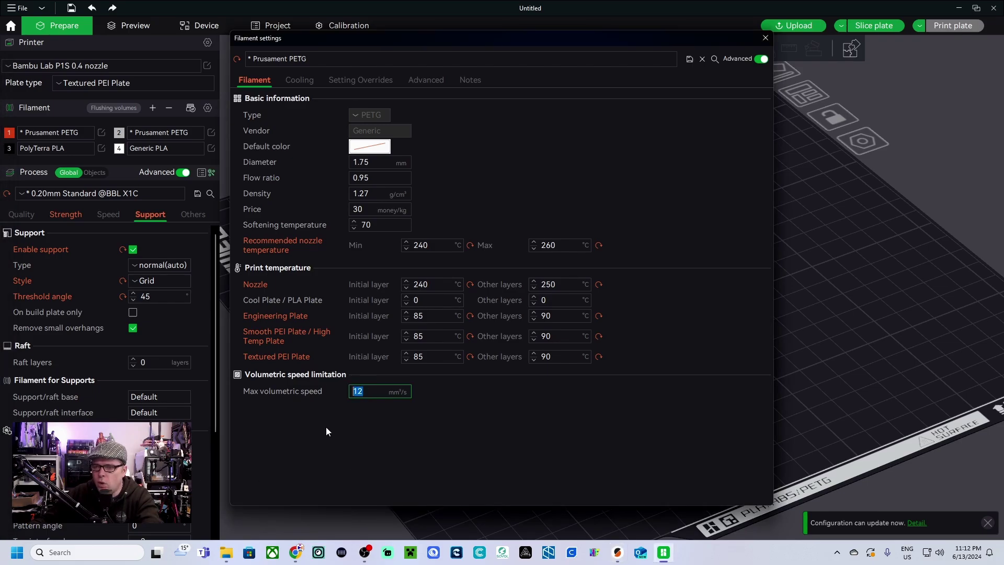
pyautogui.write('8')
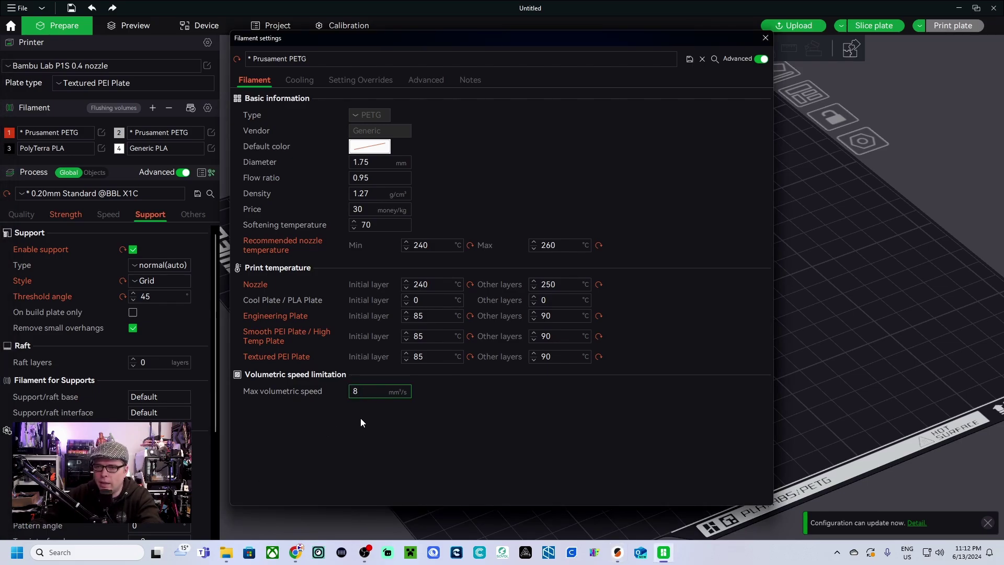
# Step: In Cooling, set min fan speed 30% and max fan speed 50%, each with a 15 s layer time
pyautogui.click(300, 80)
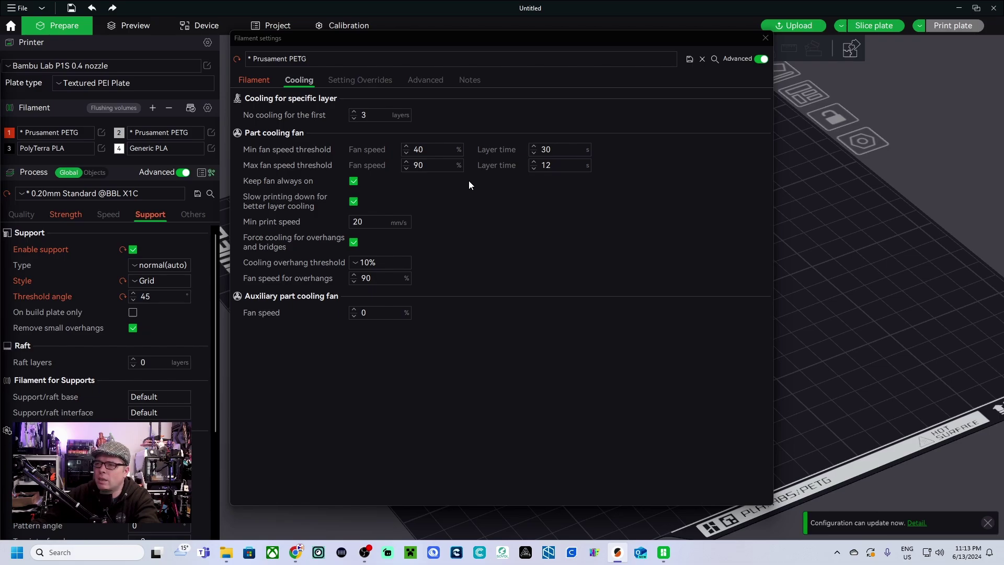
pyautogui.click(426, 150)
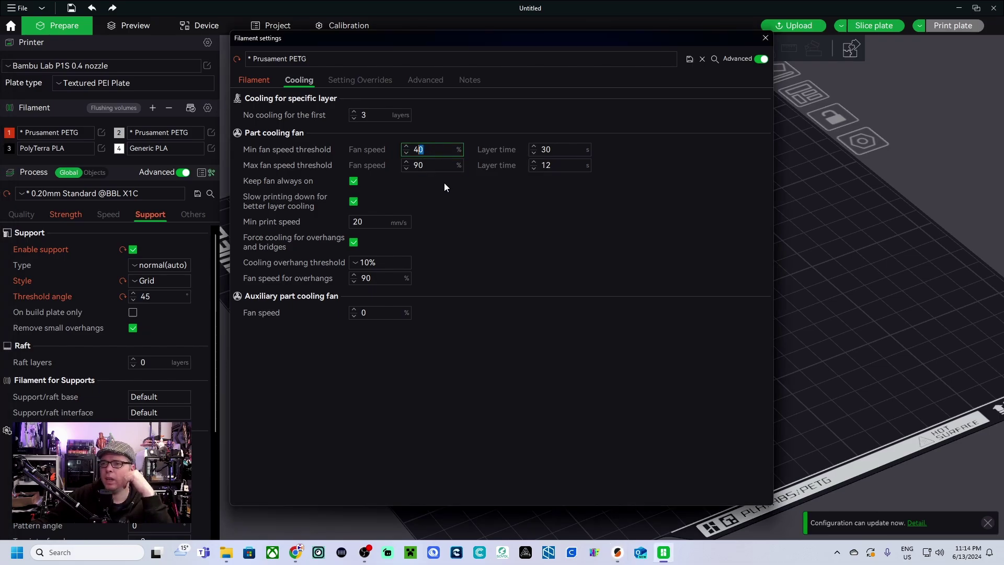
pyautogui.doubleClick(430, 151)
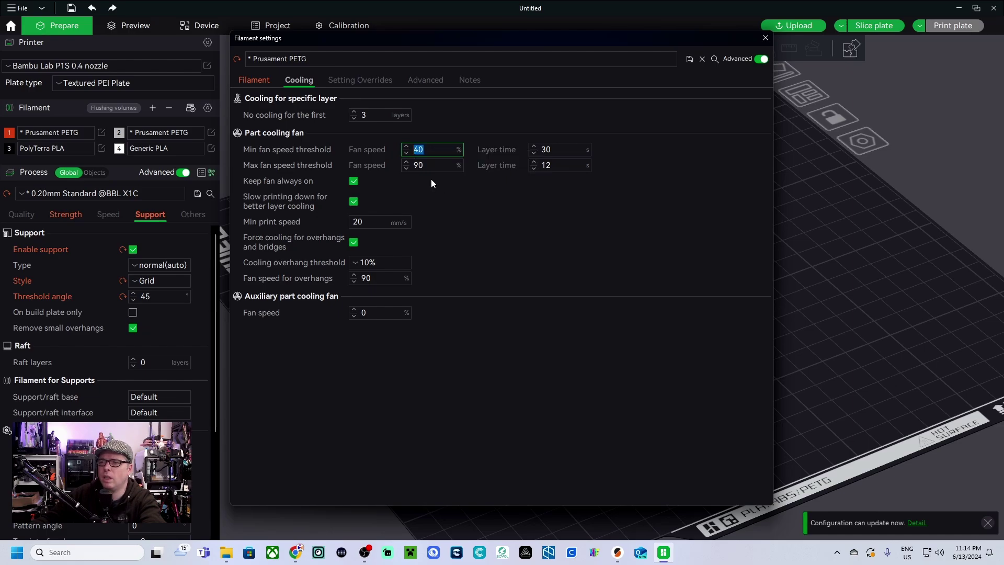
pyautogui.write('30')
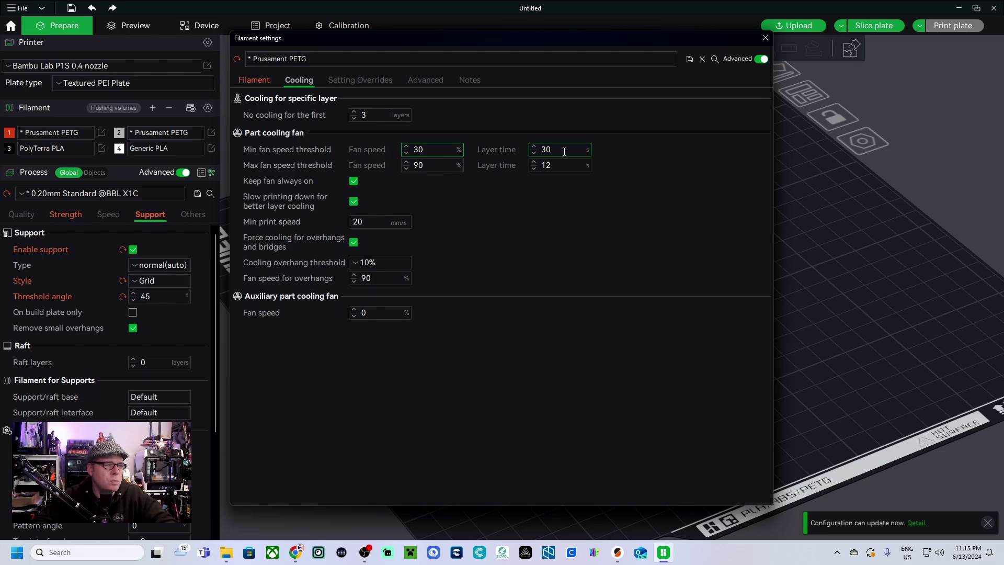
pyautogui.press('Return')
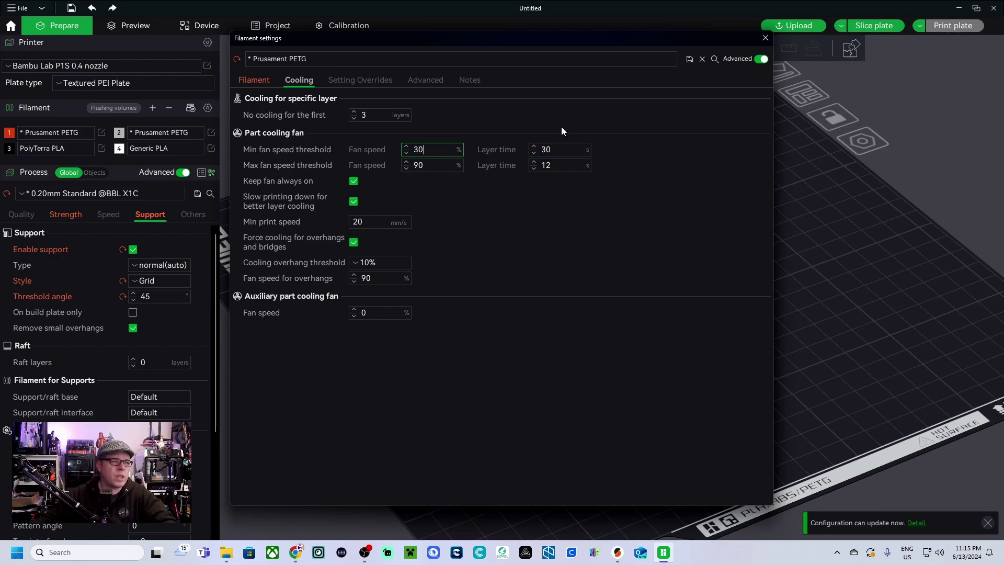
pyautogui.write('15')
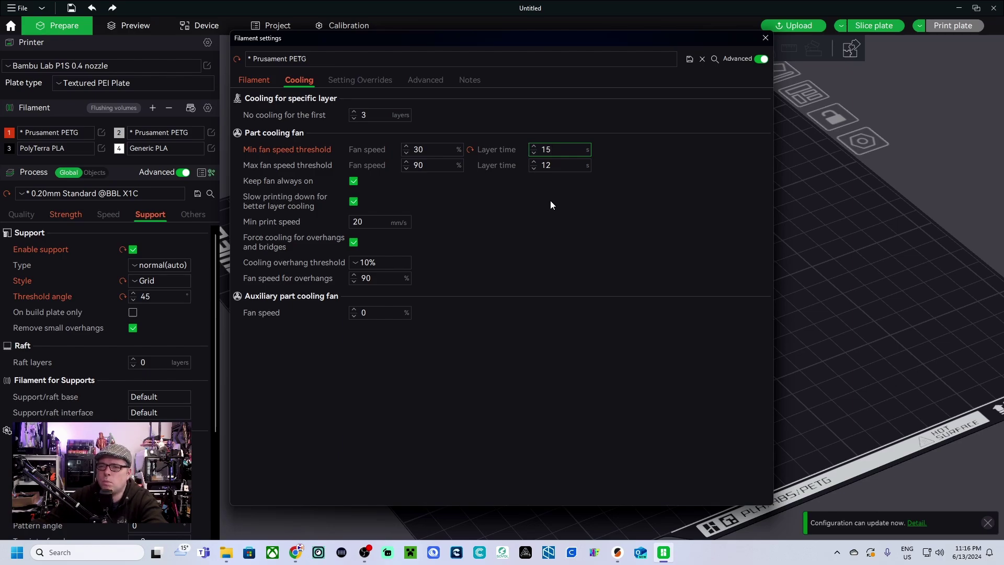
pyautogui.press('Tab')
pyautogui.write('50')
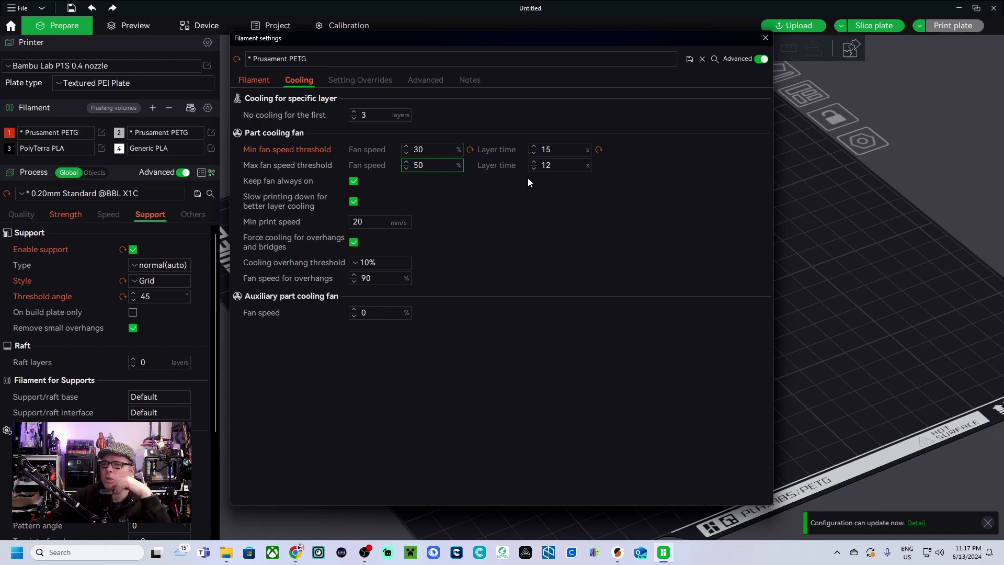
pyautogui.press('Tab')
pyautogui.write('15')
pyautogui.press('Return')
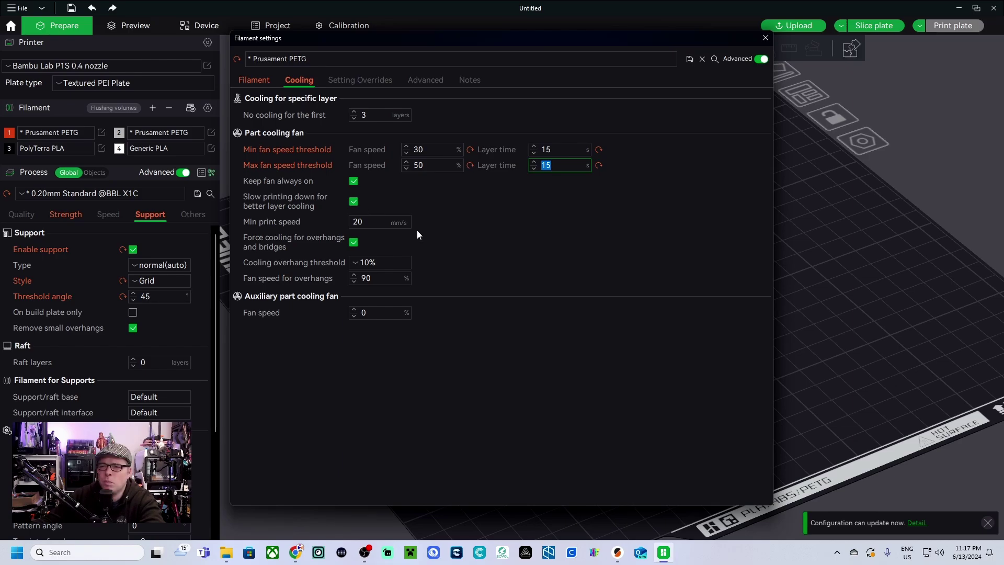
# Step: Set minimum print speed to 15 mm/s and the cooling overhang threshold to 50%
pyautogui.click(389, 224)
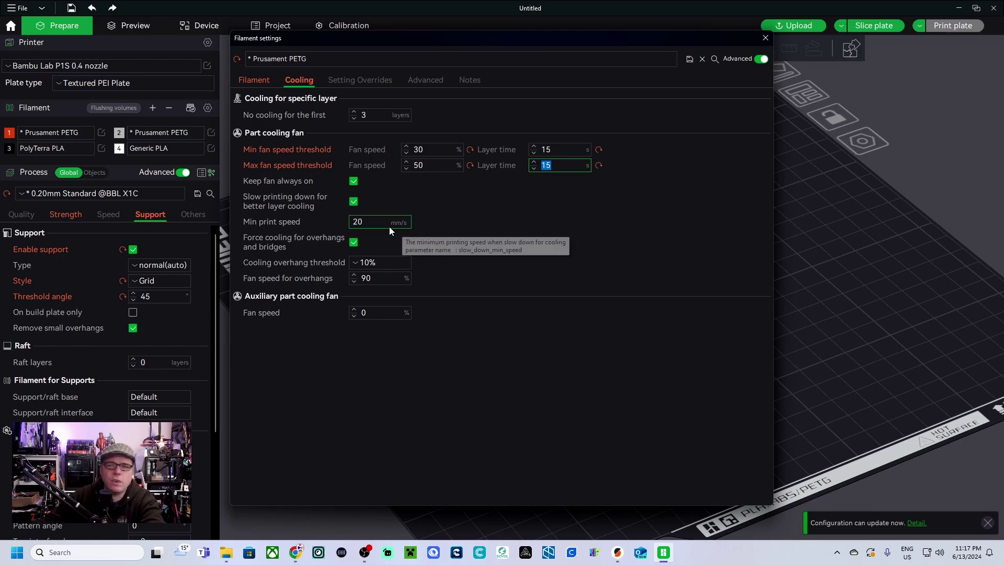
pyautogui.write('15')
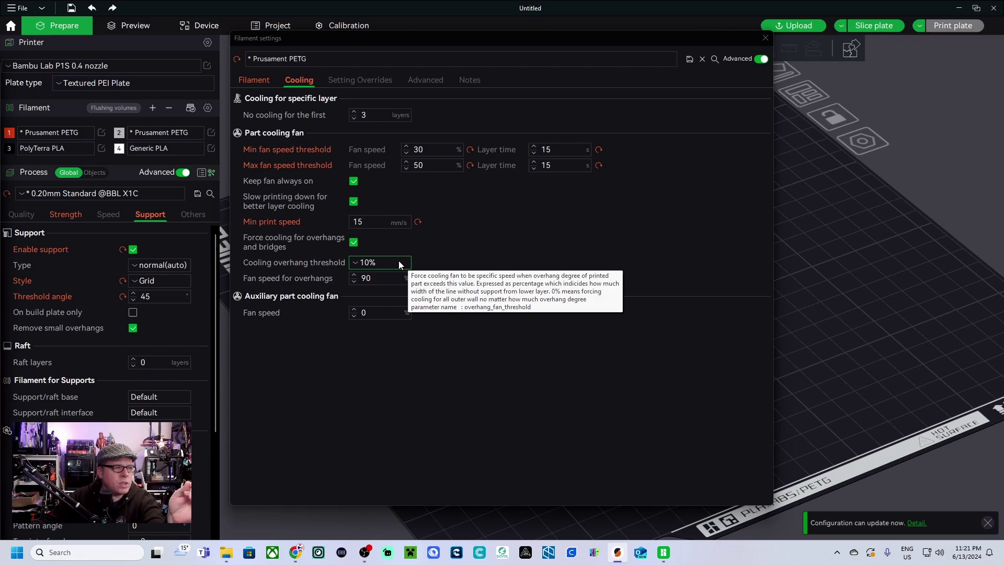
pyautogui.click(355, 263)
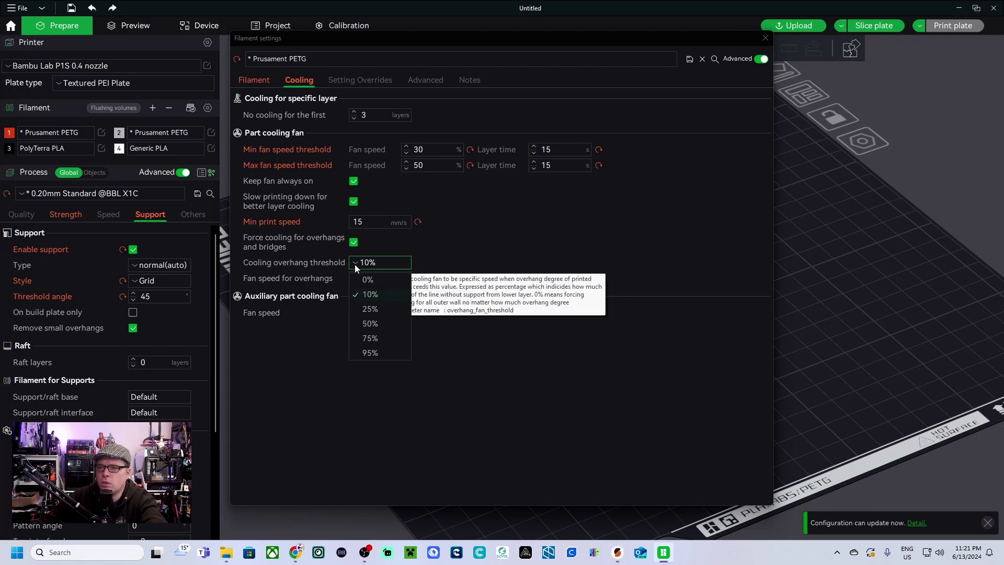
pyautogui.click(367, 330)
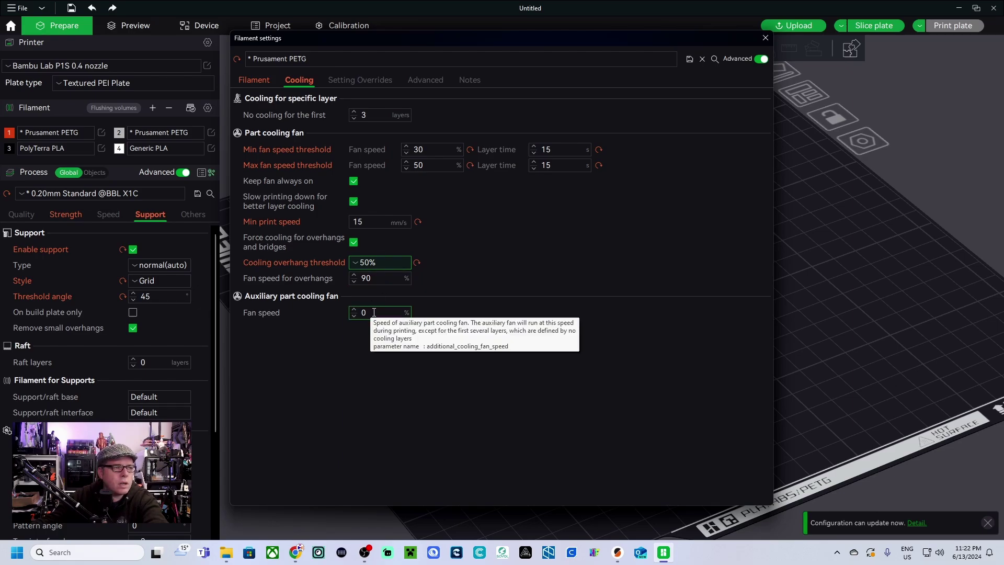
# Step: In Setting Overrides, enable the retraction length override and set it to 1 mm
pyautogui.click(362, 83)
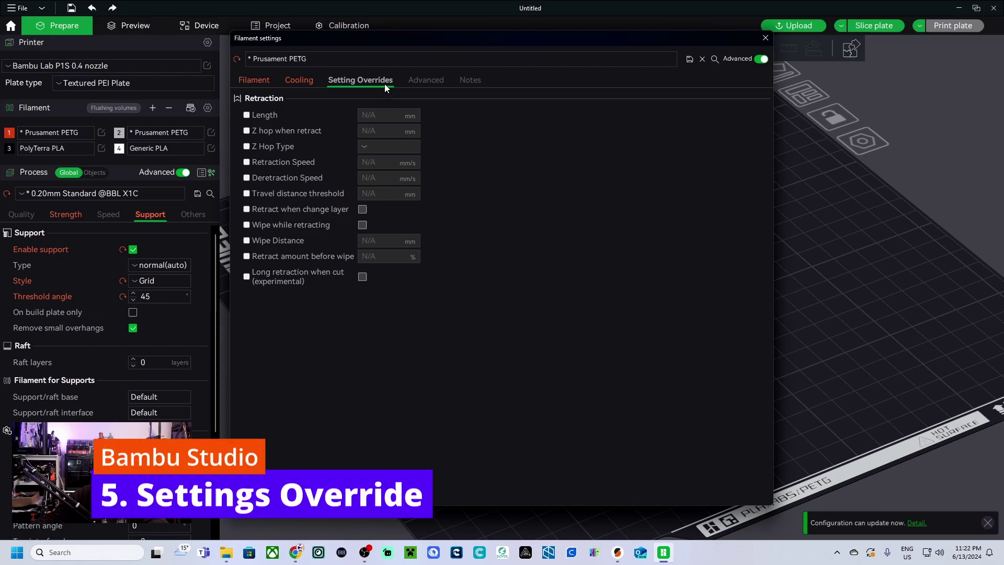
pyautogui.click(247, 115)
pyautogui.doubleClick(387, 119)
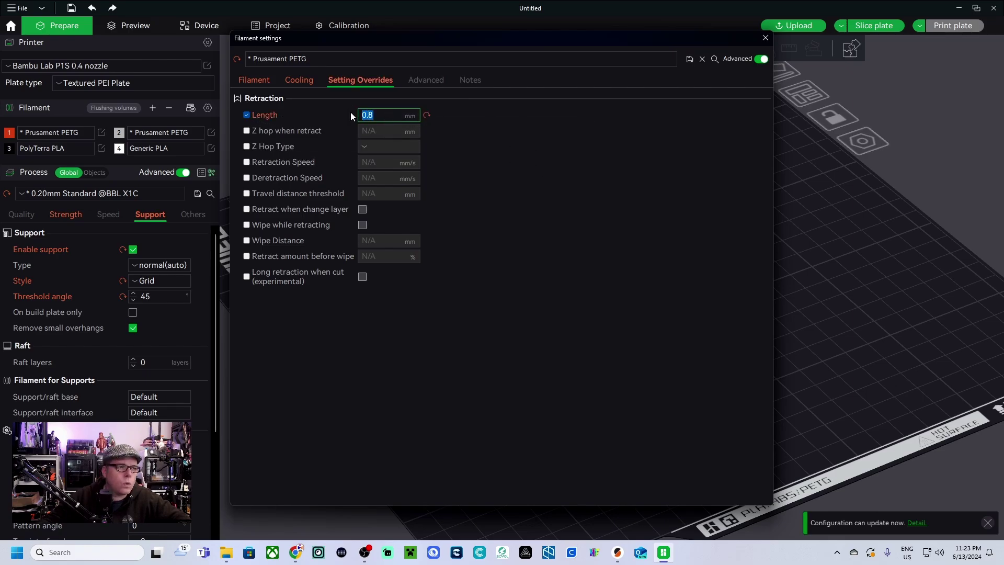
pyautogui.write('1')
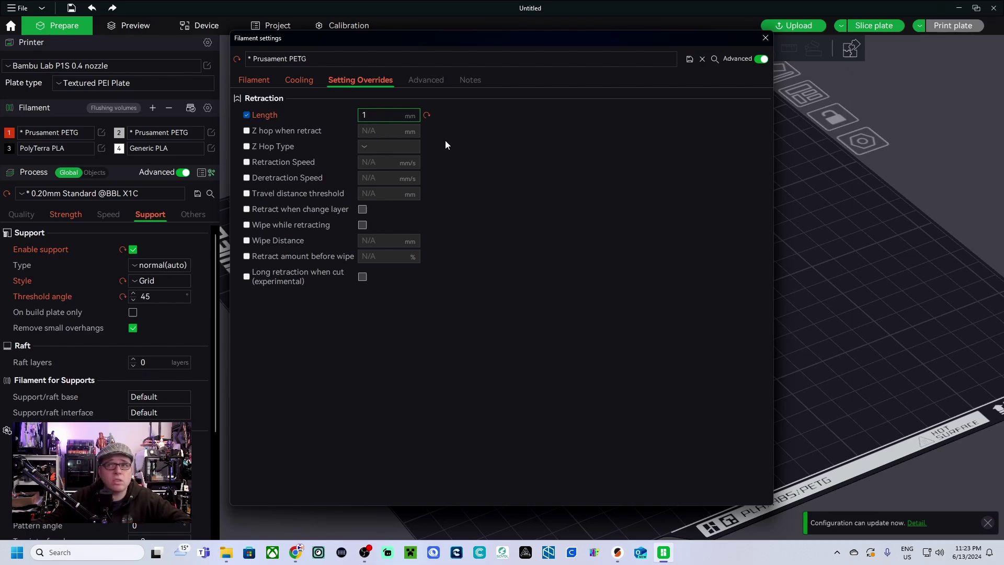
# Step: Look through the Advanced G-code and Notes tabs, then go back to the Filament tab
pyautogui.click(424, 80)
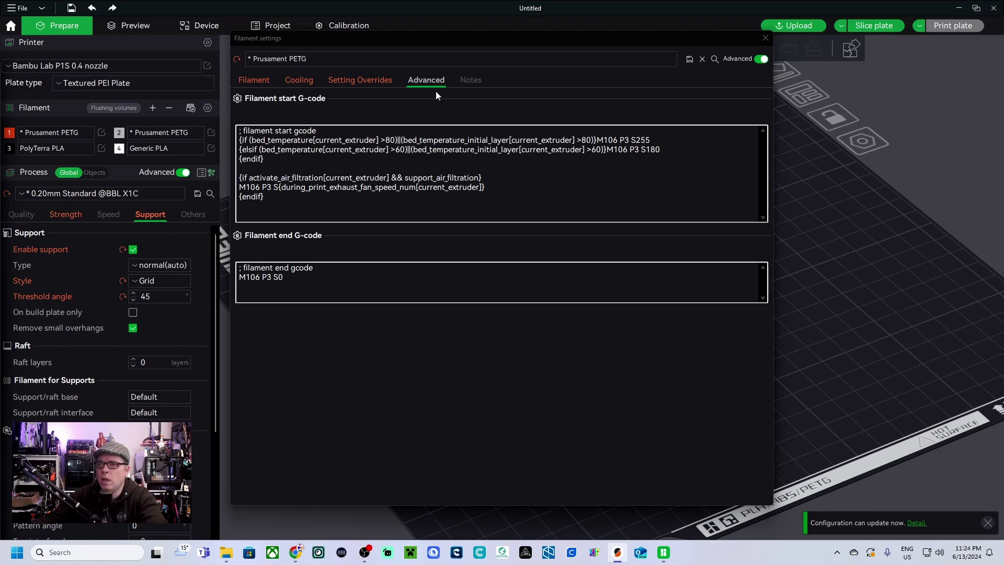
pyautogui.click(468, 79)
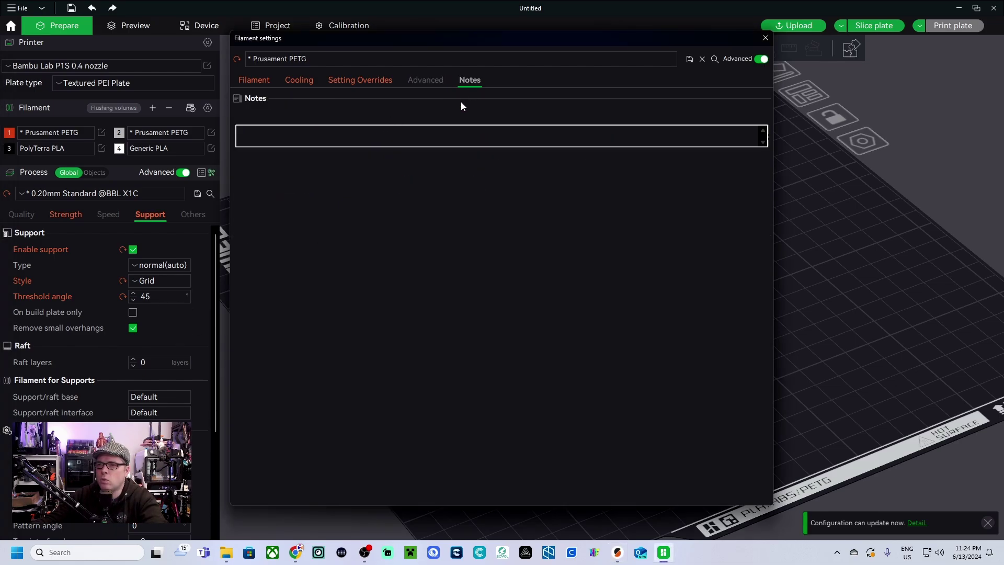
pyautogui.click(266, 83)
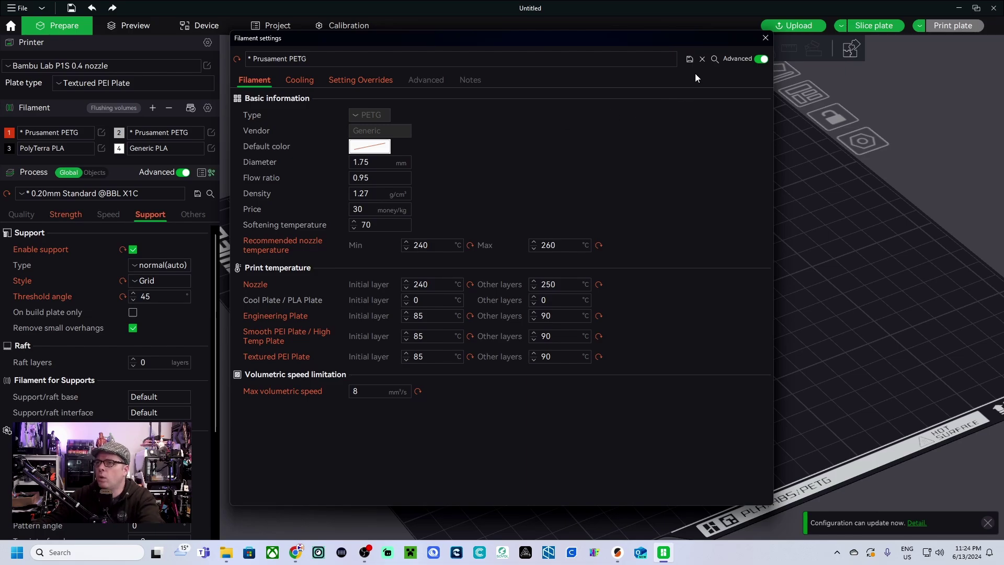
# Step: Save the edited Prusament PETG preset and close the filament settings window
pyautogui.click(690, 59)
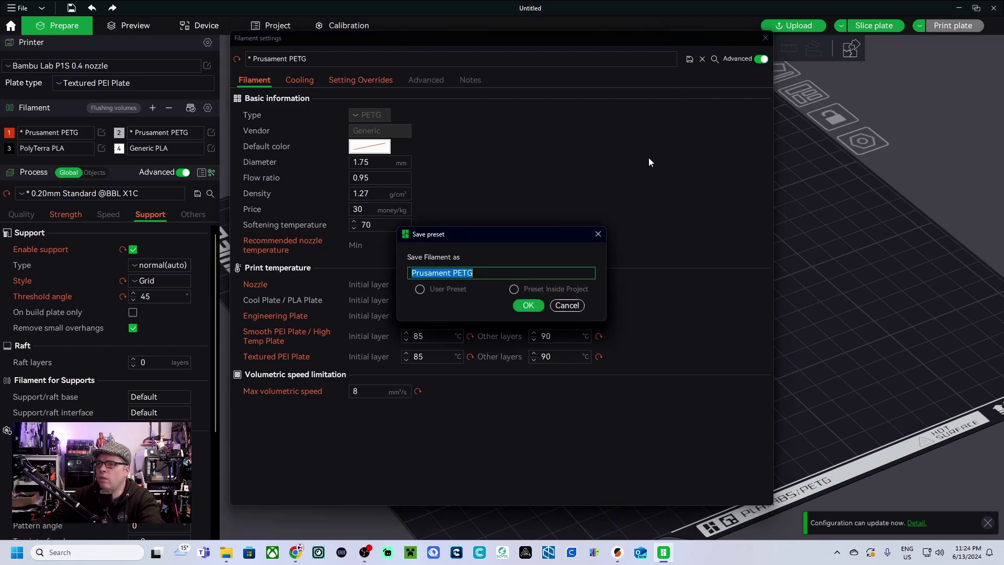
pyautogui.click(528, 305)
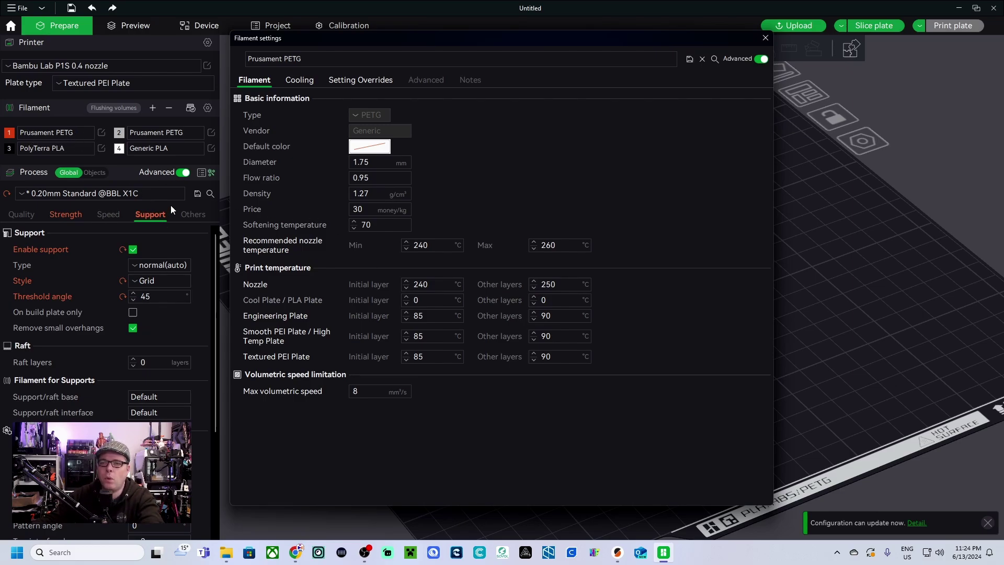
pyautogui.click(765, 38)
# Step: Assign filament 1, Prusament PETG, to the bracket model via Change Filament
pyautogui.rightClick(610, 292)
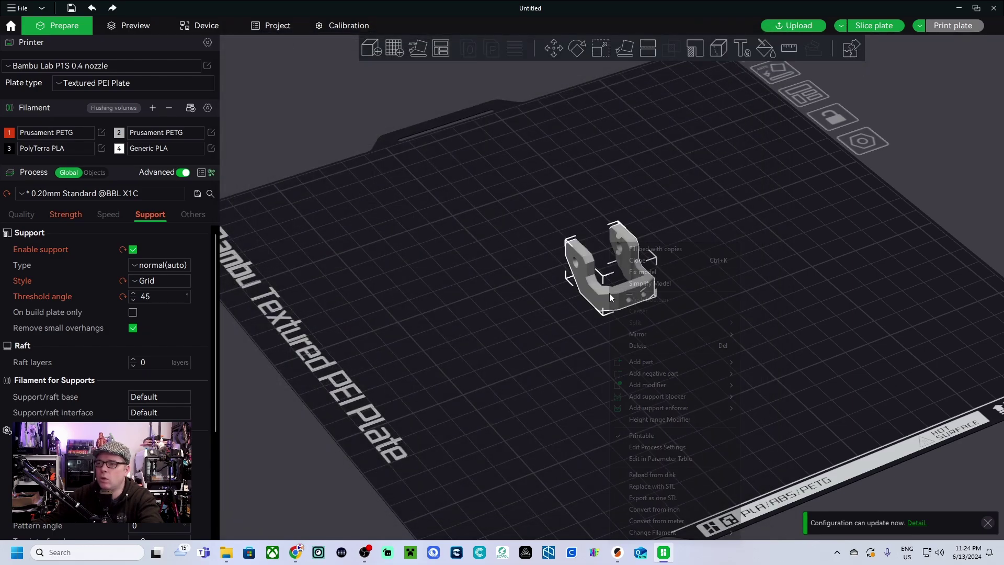
pyautogui.moveTo(698, 528)
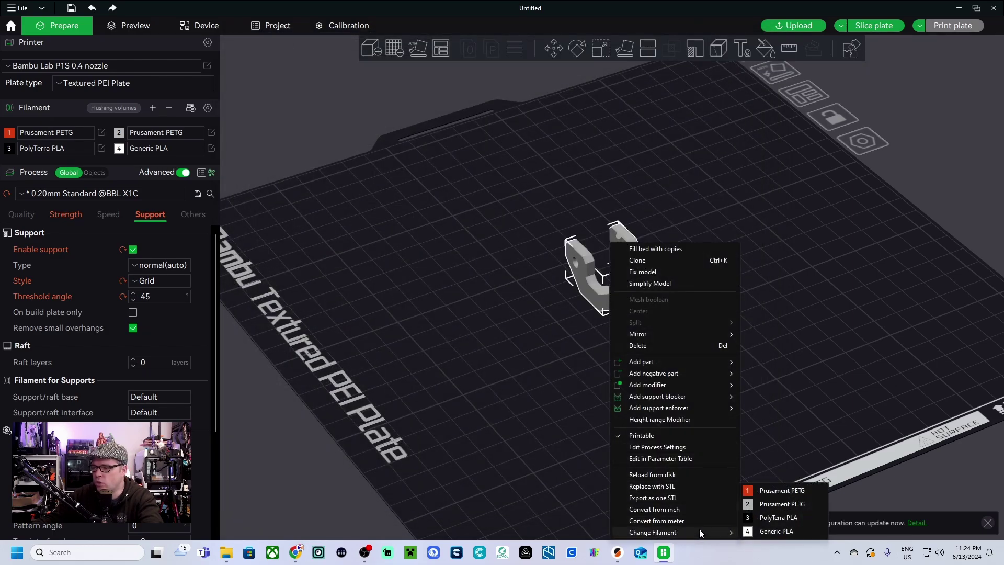
pyautogui.click(767, 491)
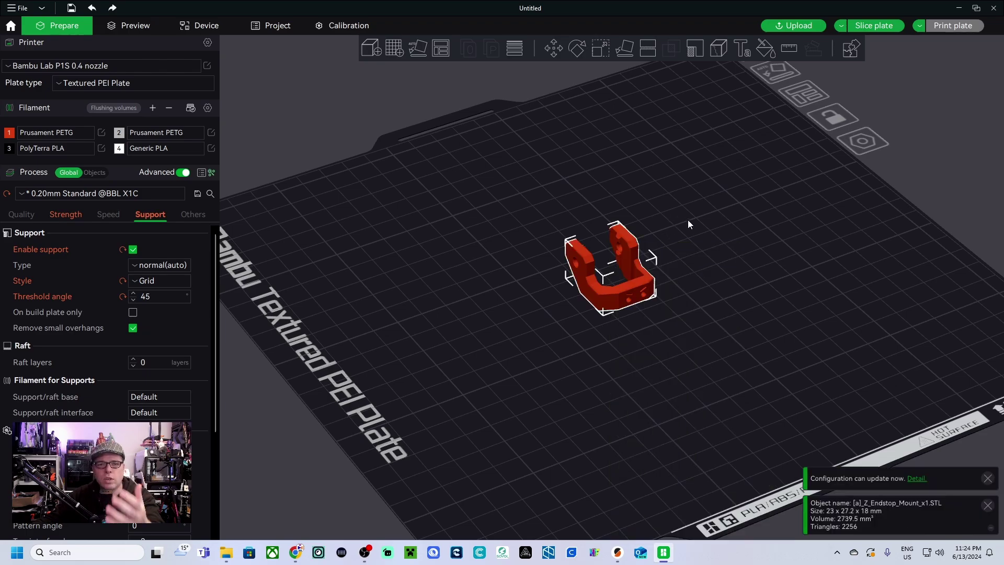